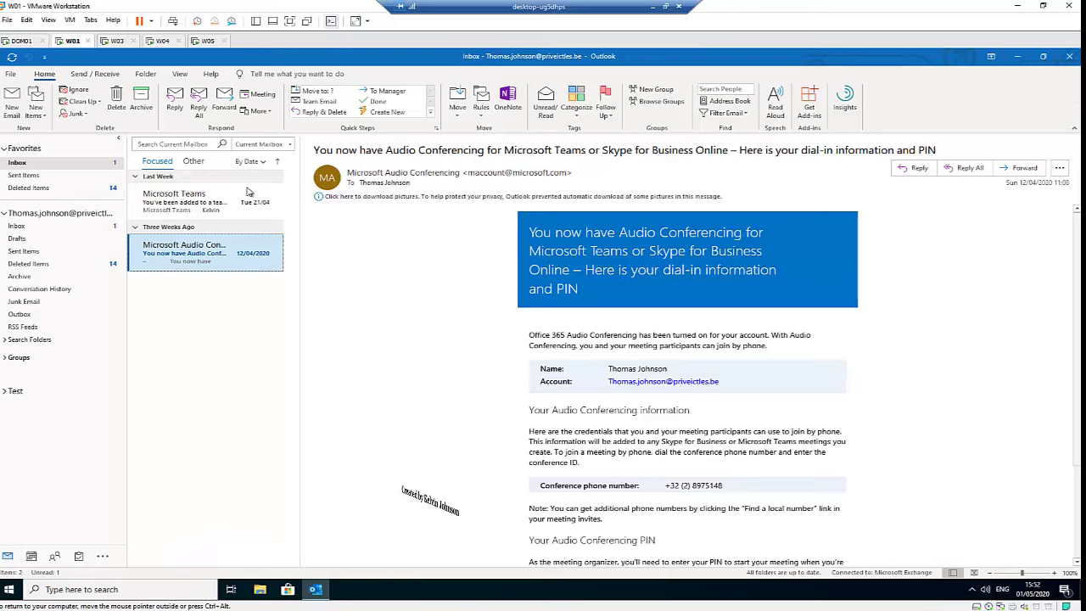
# Open the main account's Outlook Today overview from the folder pane.
pyautogui.click(55, 213)
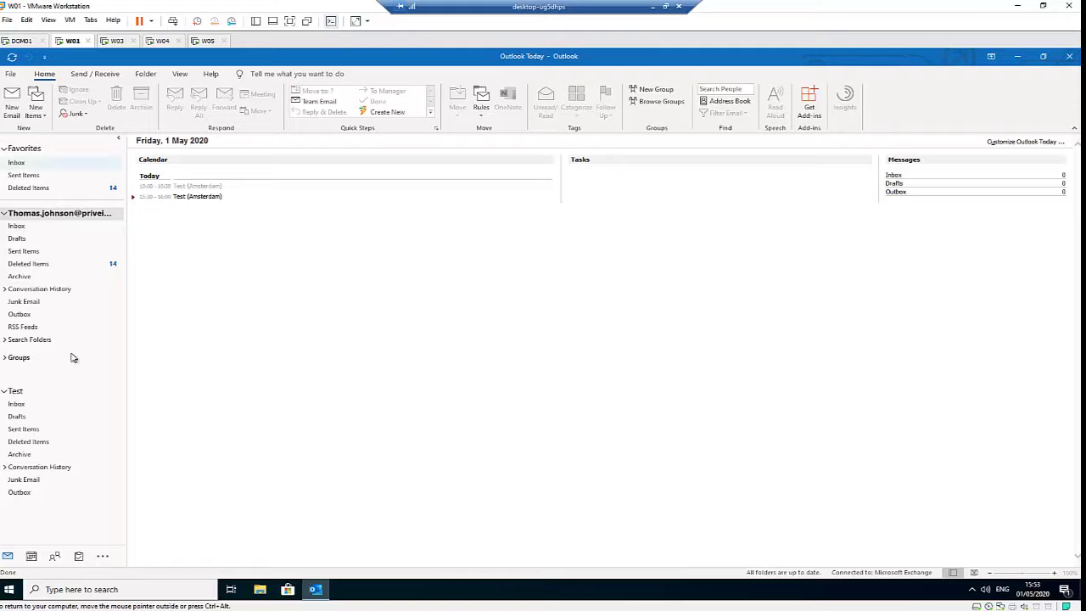
# Collapse the main account and Test mailbox folder lists, then open the File Account Information page.
pyautogui.click(12, 214)
pyautogui.click(4, 214)
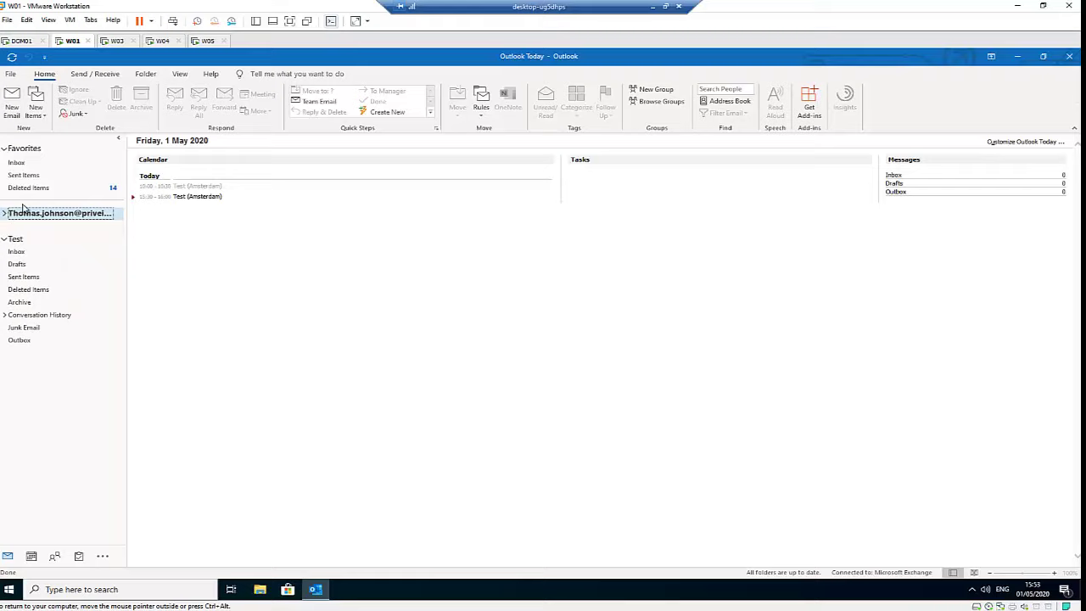
pyautogui.click(4, 239)
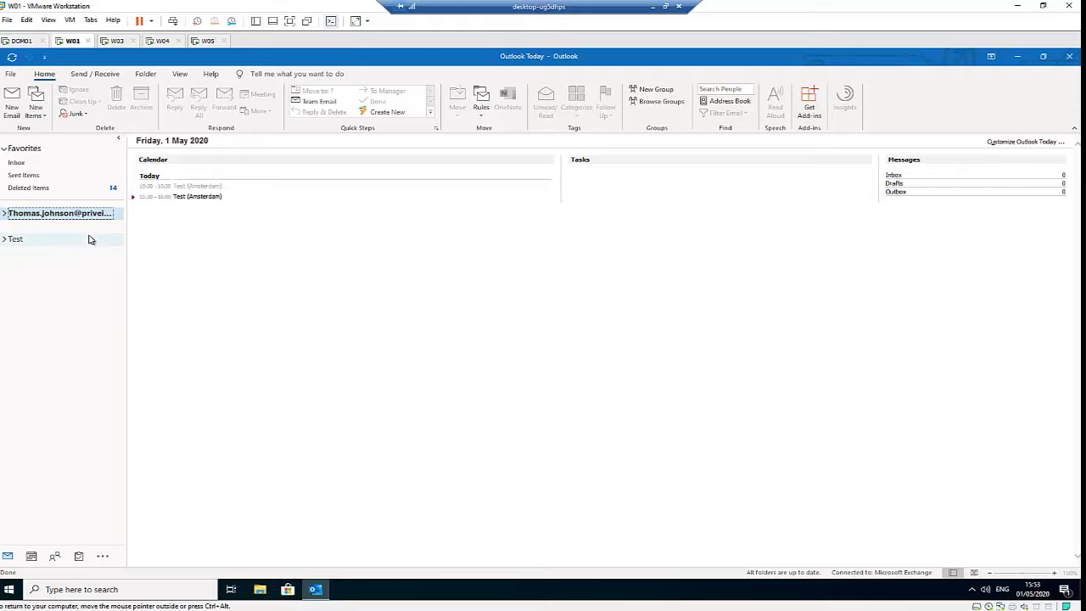
pyautogui.click(11, 75)
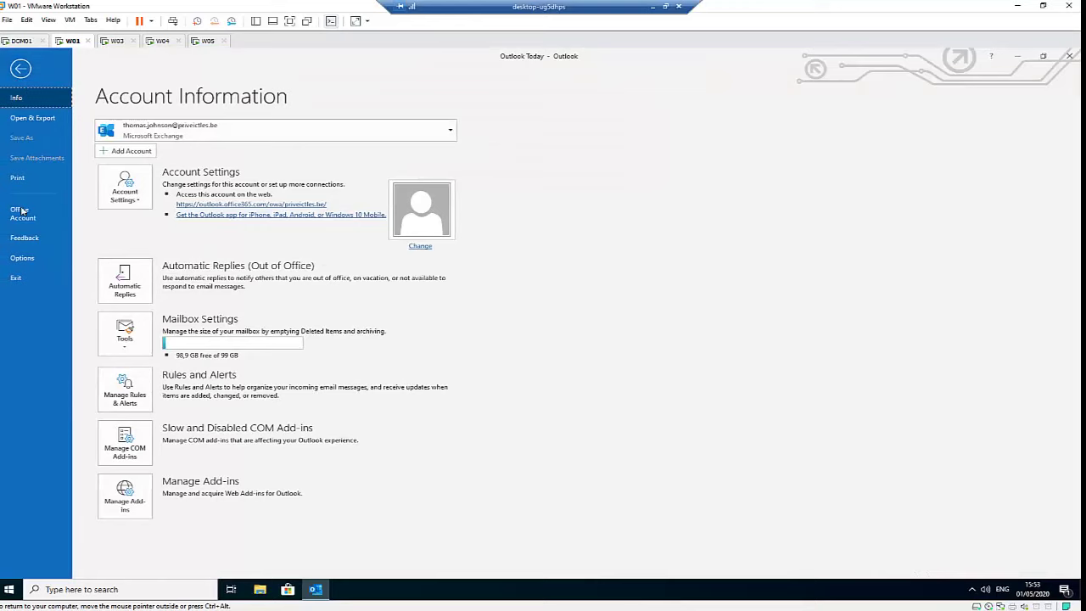
# Start adding an account, replacing the prefilled address with the first colleague's email address, and connect.
pyautogui.click(127, 152)
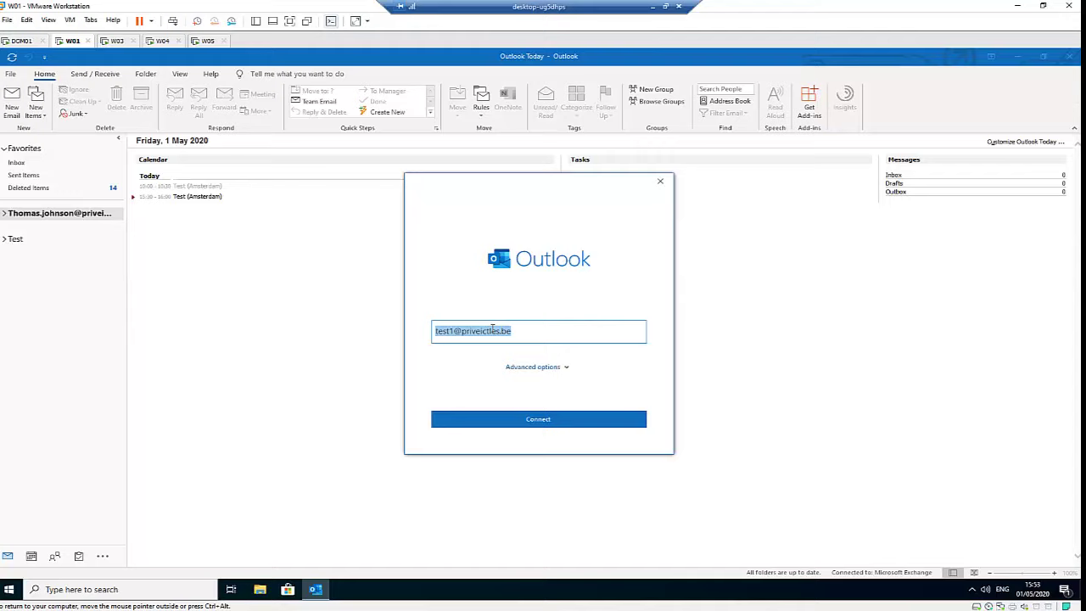
pyautogui.click(453, 332)
pyautogui.doubleClick(438, 331)
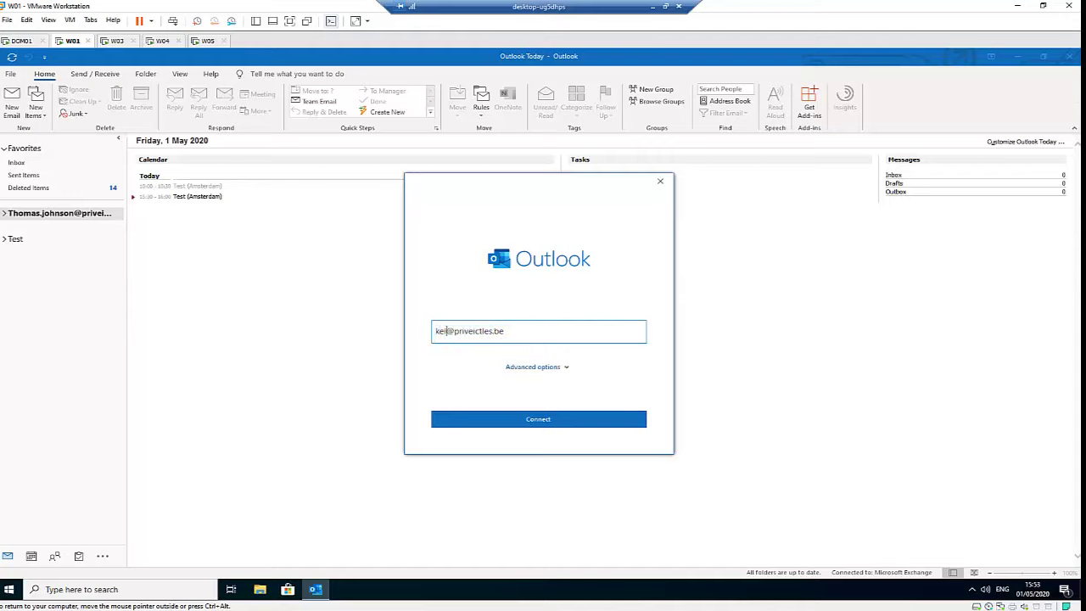
pyautogui.click(527, 422)
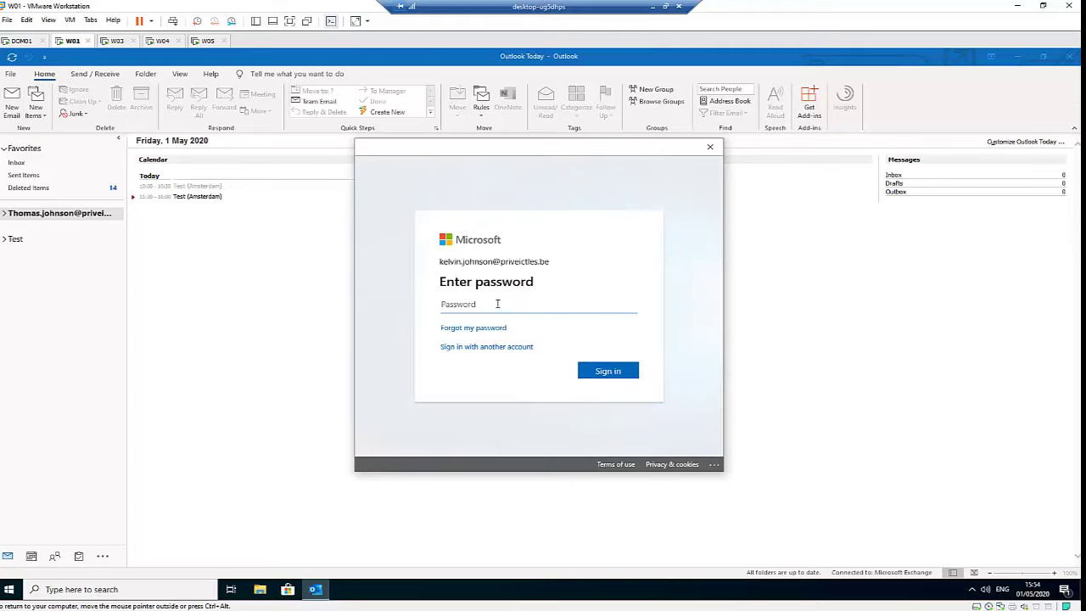
# Sign in with the colleague's account password, allow device-wide use, and finish the setup.
pyautogui.write('•••')
pyautogui.click(600, 374)
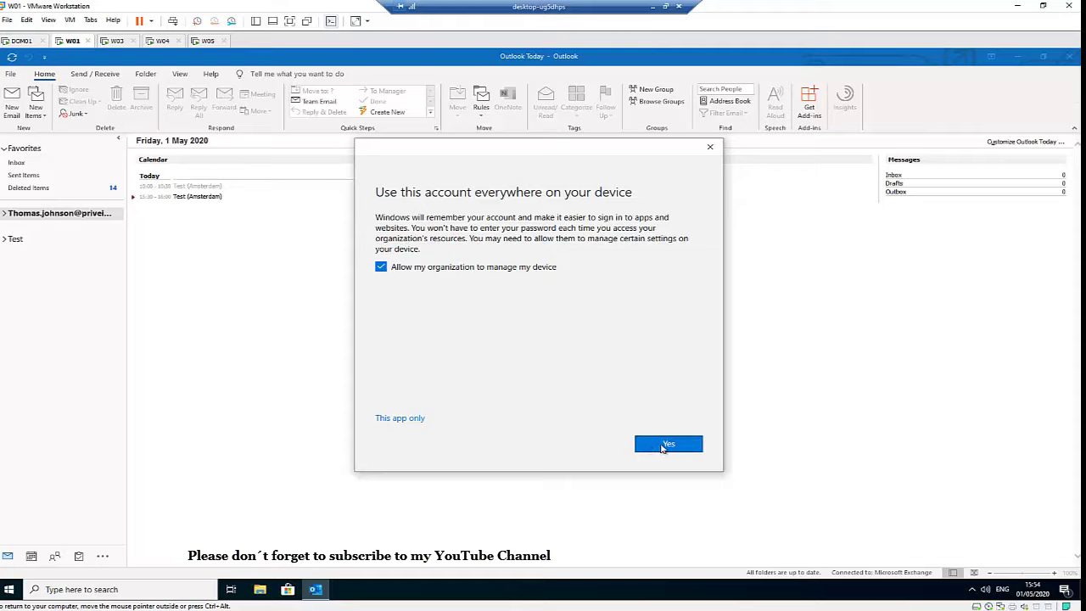
pyautogui.click(668, 445)
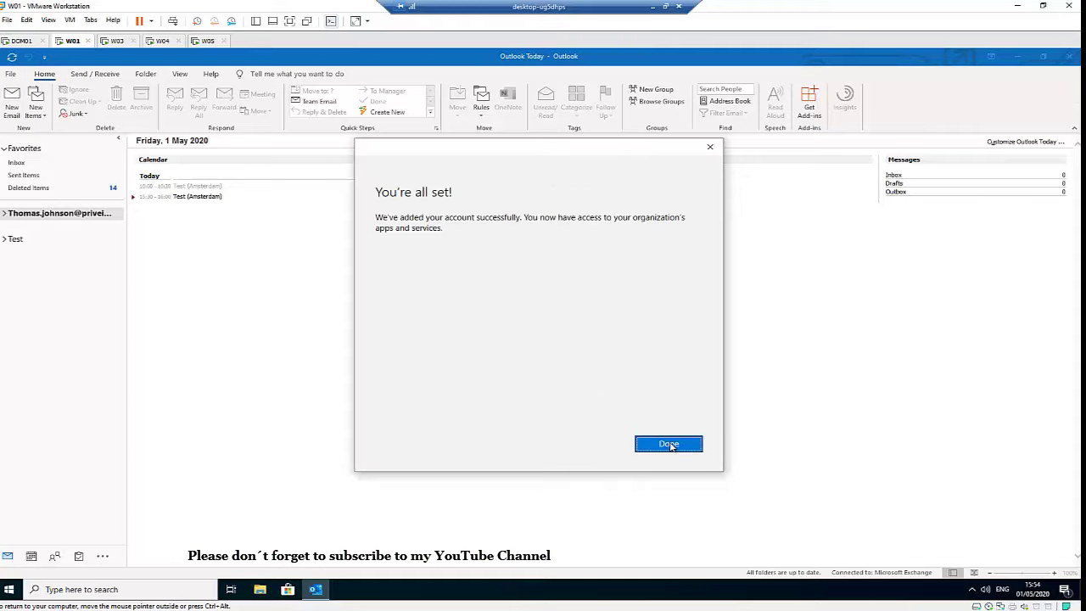
pyautogui.click(670, 444)
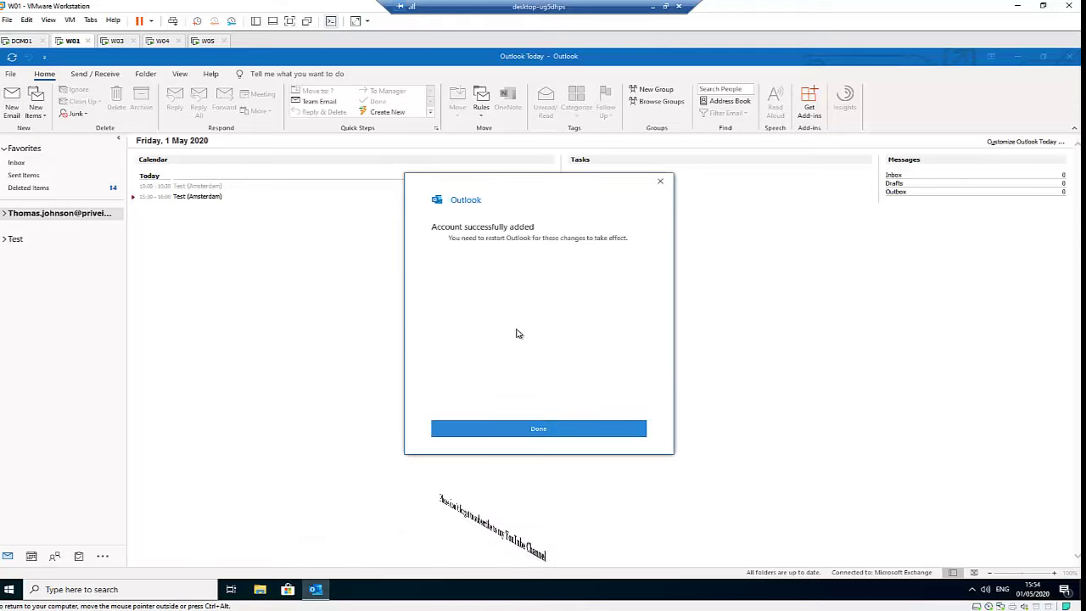
pyautogui.click(521, 434)
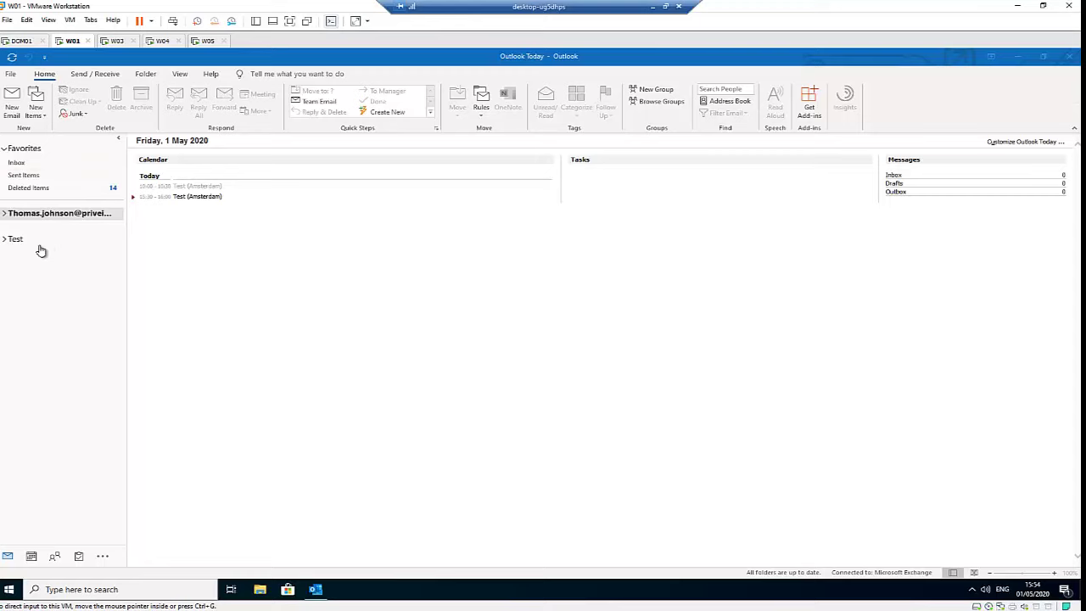
# Open the Account Settings dialog from the File tab's Account Settings menu.
pyautogui.click(12, 76)
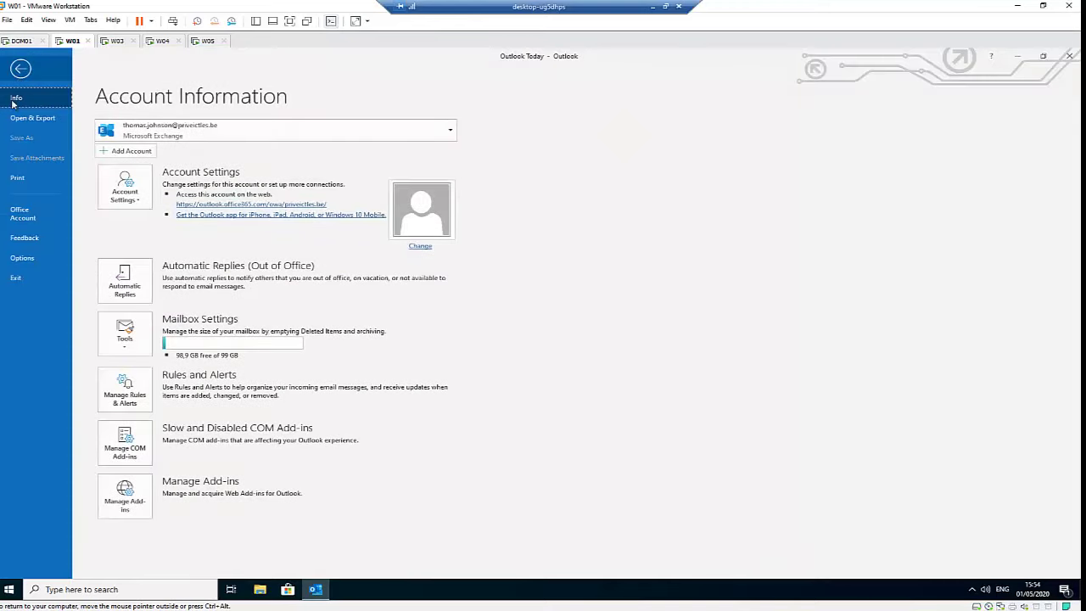
pyautogui.click(125, 197)
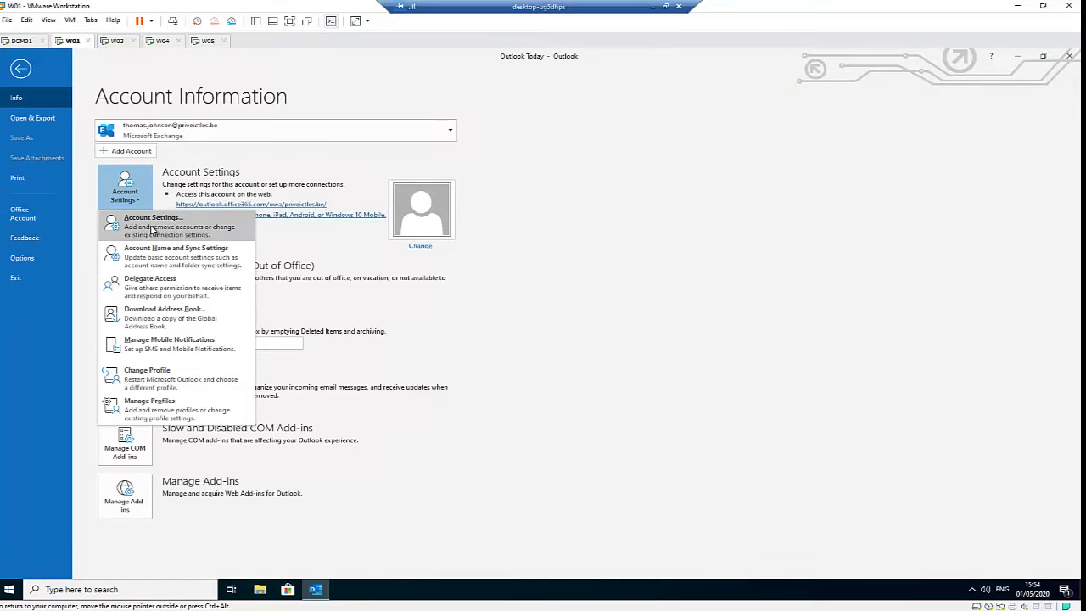
pyautogui.click(153, 230)
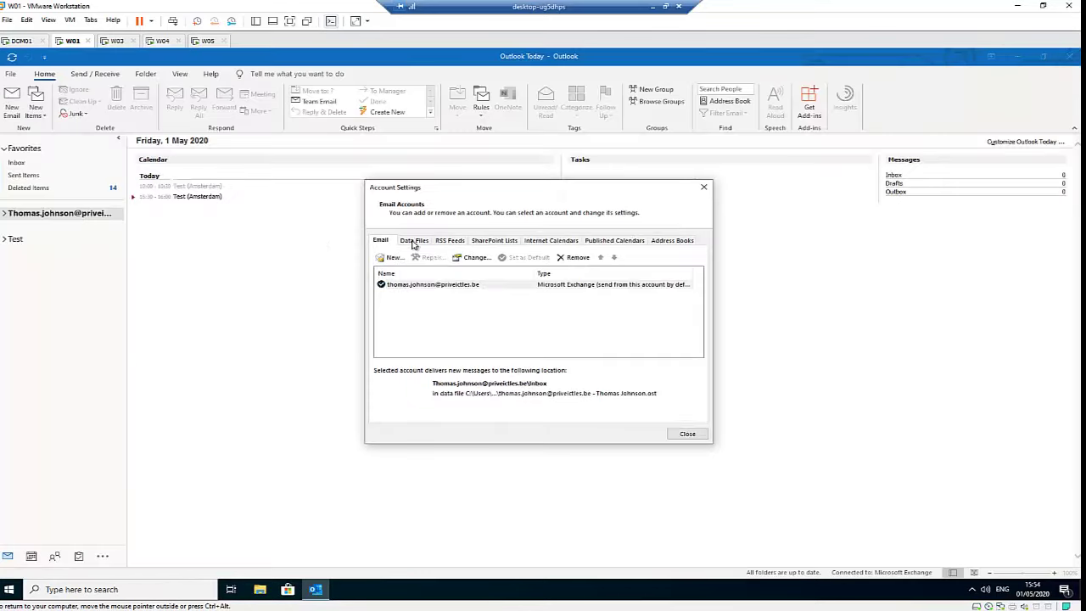
# Add the second colleague's mailbox with their email address and account password, then close Account Settings.
pyautogui.click(391, 257)
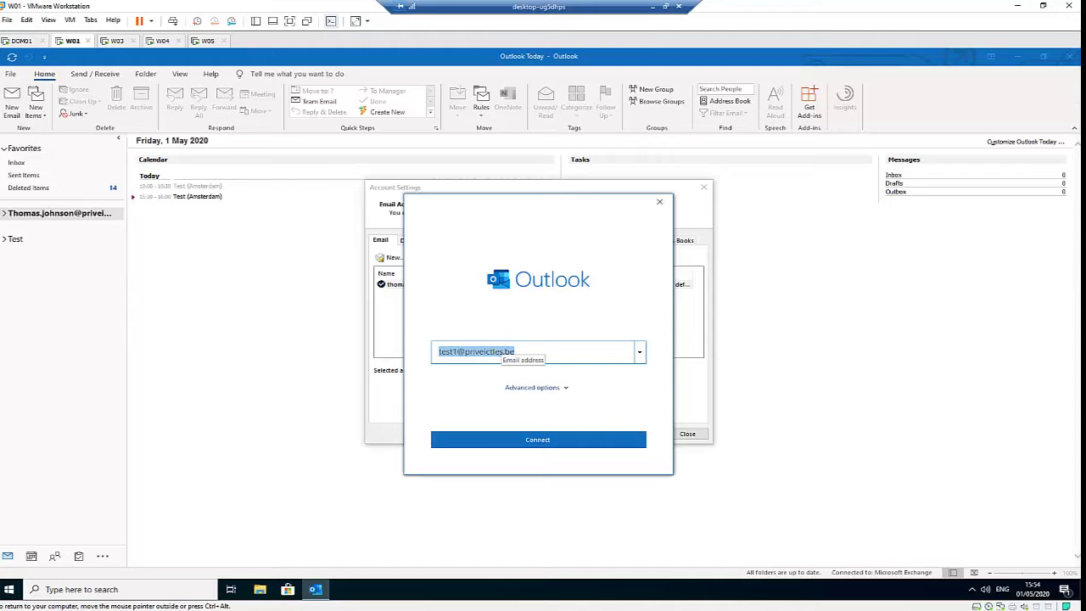
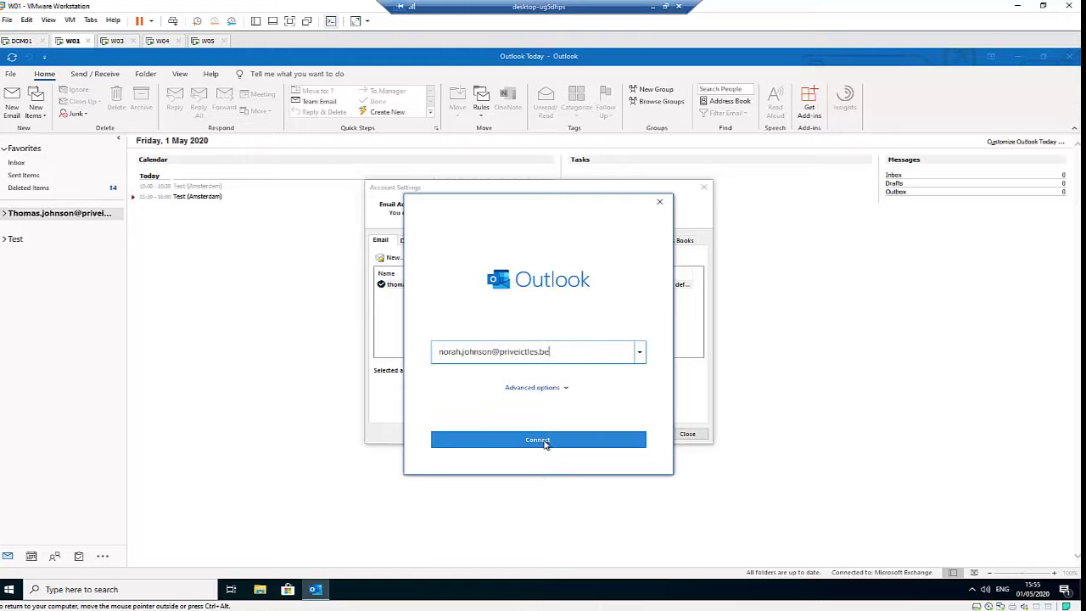
pyautogui.click(544, 441)
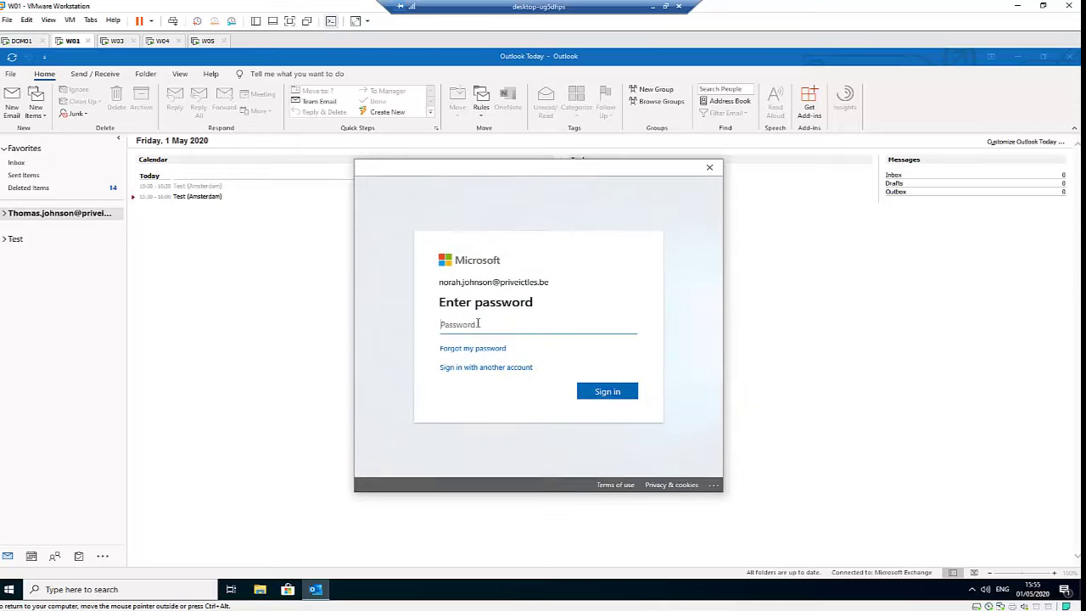
pyautogui.write('•')
pyautogui.click(608, 390)
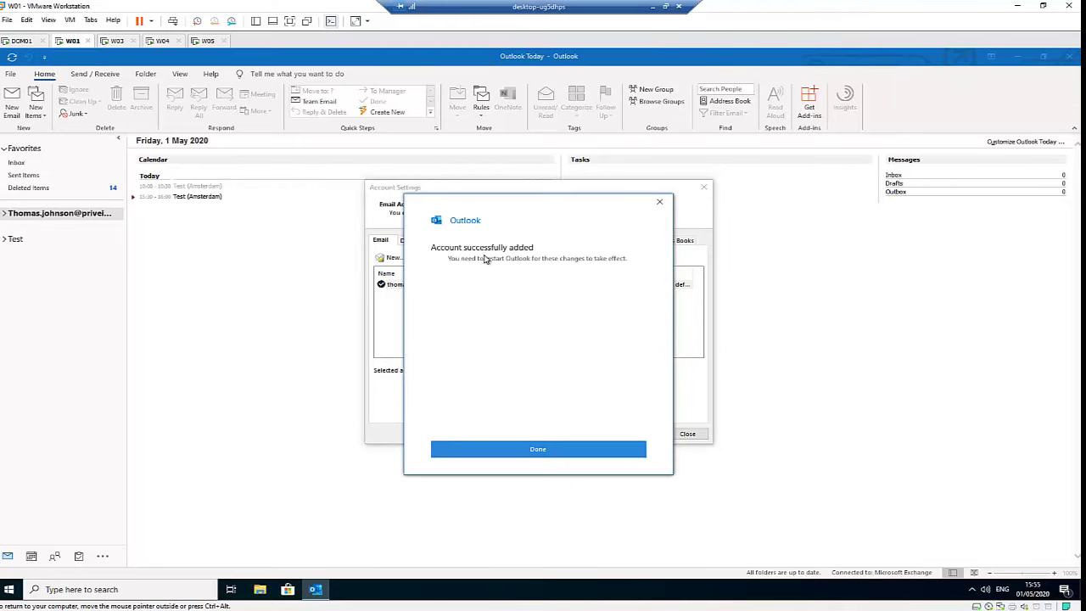
pyautogui.click(558, 454)
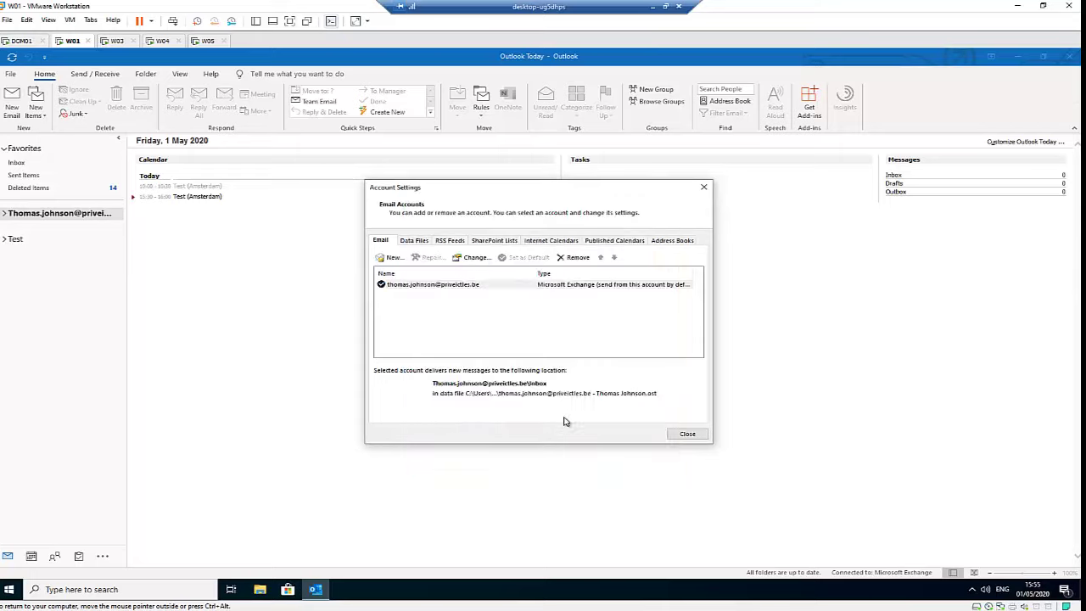
pyautogui.click(685, 434)
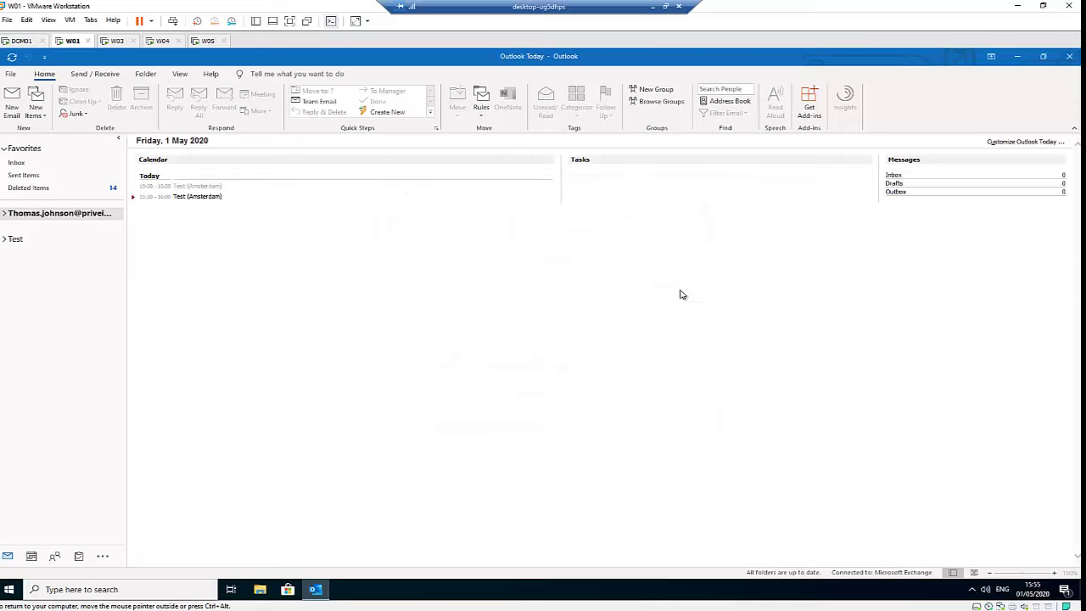
# Close Outlook so it can restart with the new mailboxes loaded.
pyautogui.click(1069, 56)
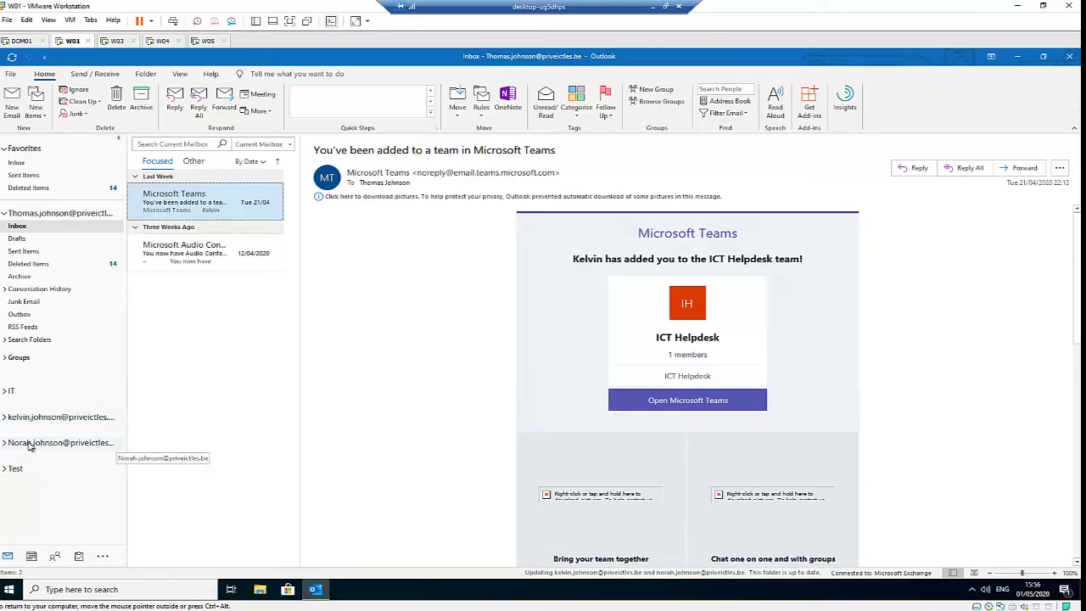
# Expand both added colleagues' mailboxes to show their Inbox, Drafts and other folders.
pyautogui.click(5, 419)
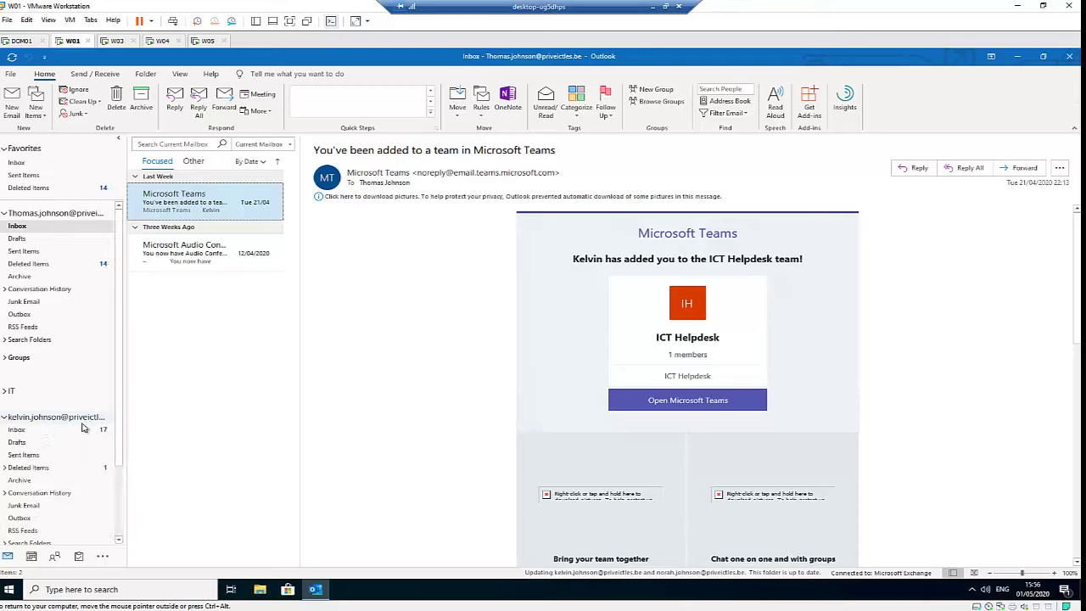
pyautogui.scroll(-3, 47, 433)
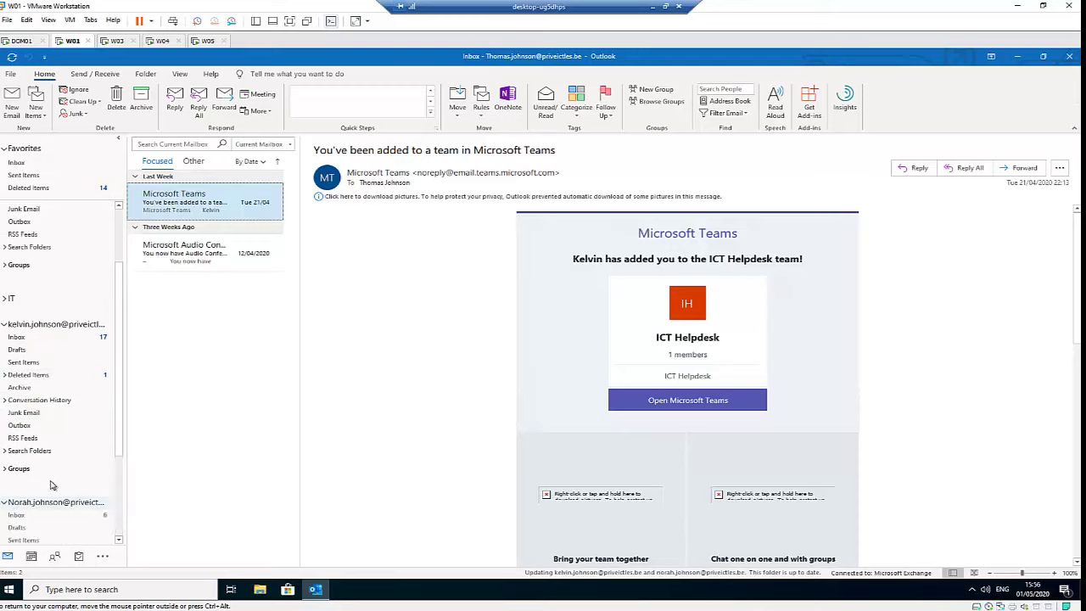
pyautogui.click(4, 503)
pyautogui.scroll(-5, 51, 475)
pyautogui.scroll(7, 94, 458)
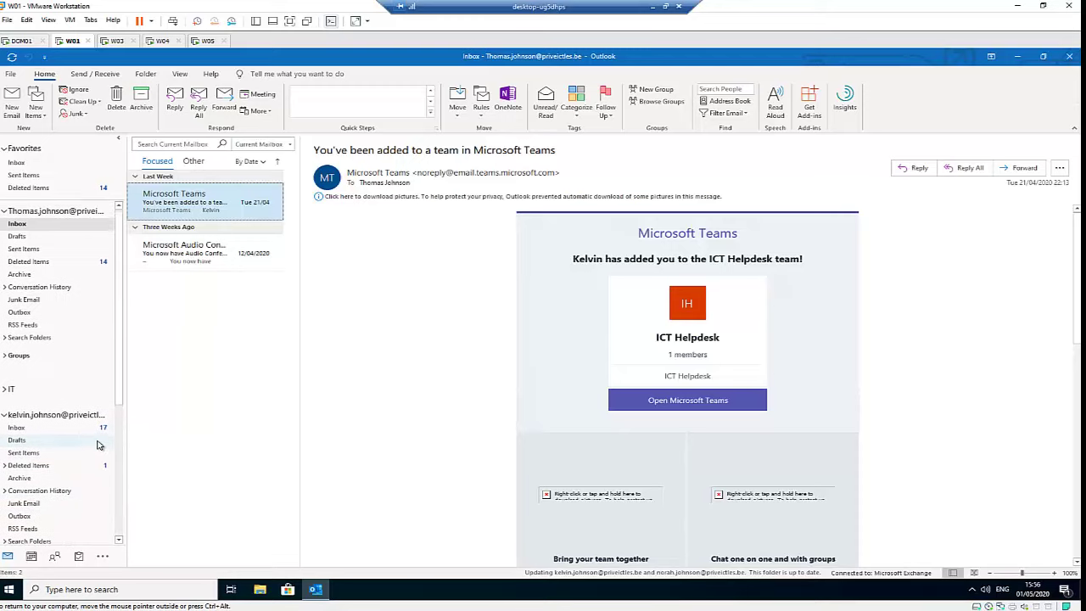
pyautogui.scroll(-2, 98, 450)
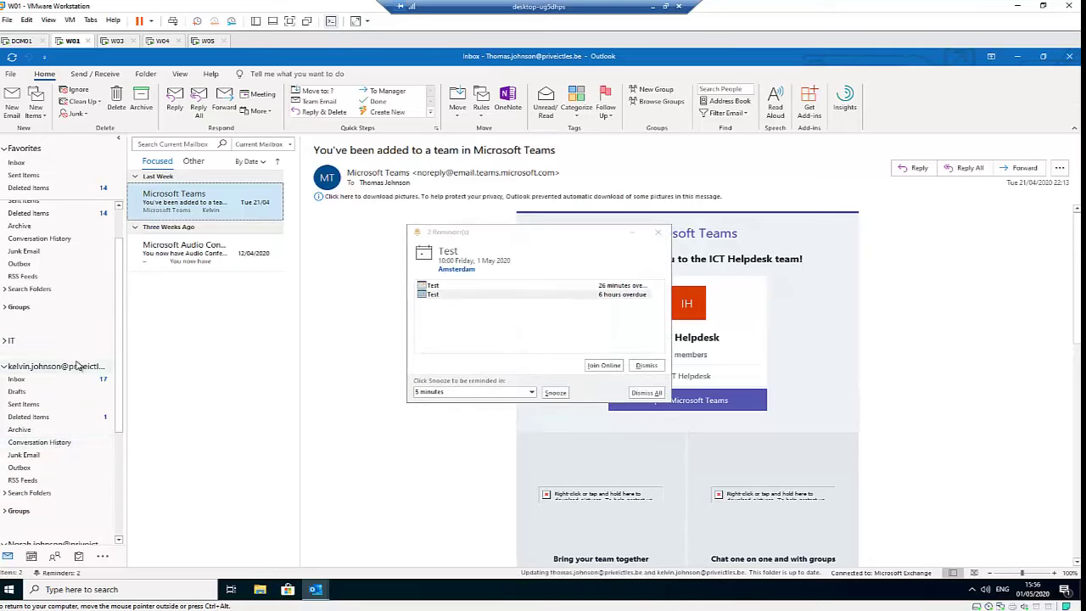
# Dismiss the Test reminder that is 6 hours overdue in the Reminders window.
pyautogui.scroll(1, 80, 360)
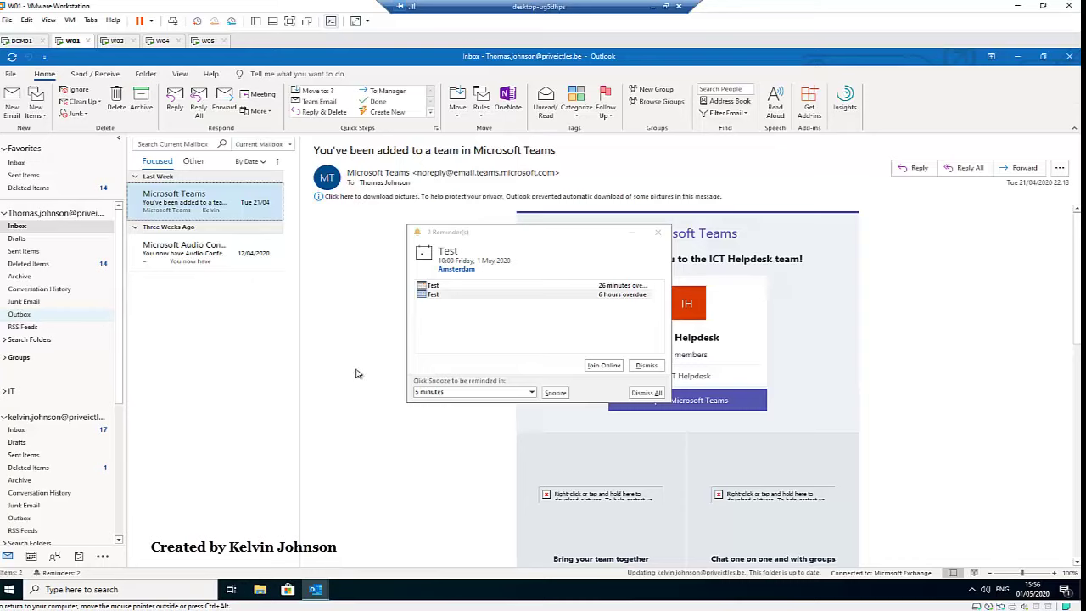
pyautogui.click(646, 365)
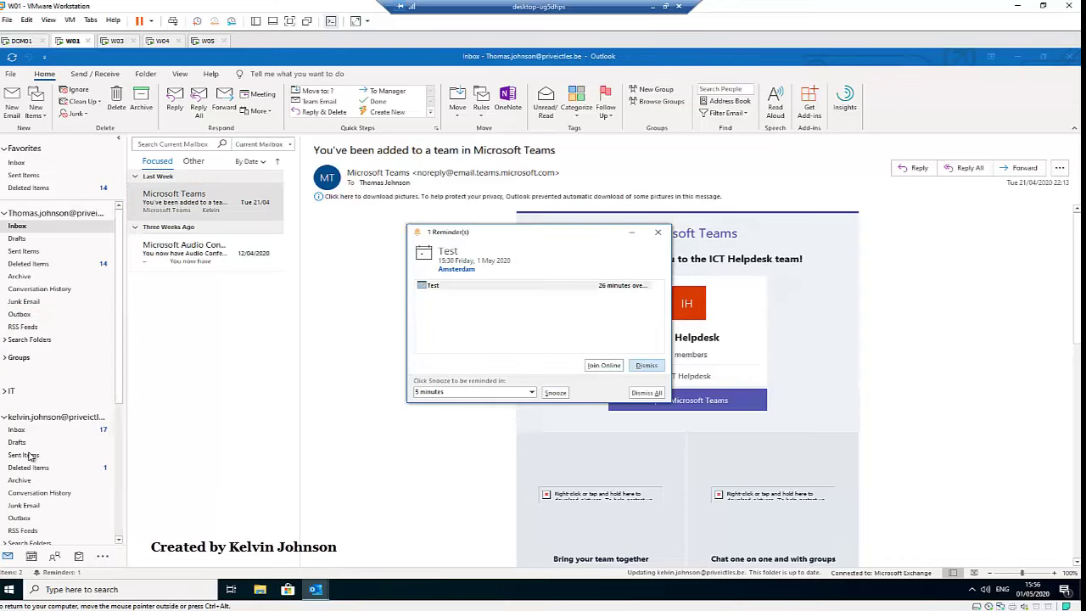
pyautogui.scroll(-1, 46, 391)
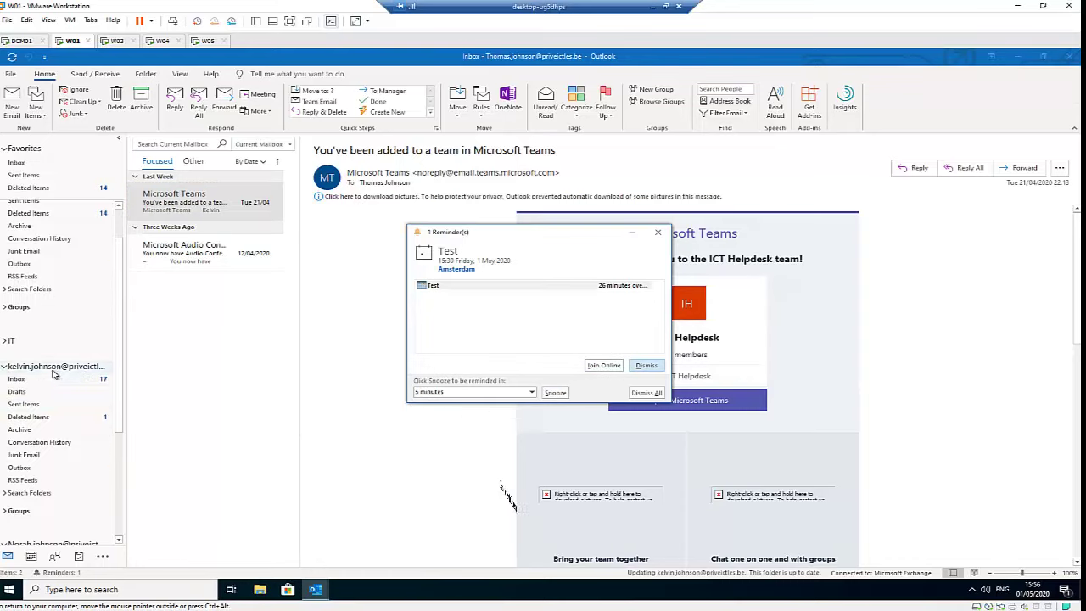
pyautogui.scroll(-2, 52, 382)
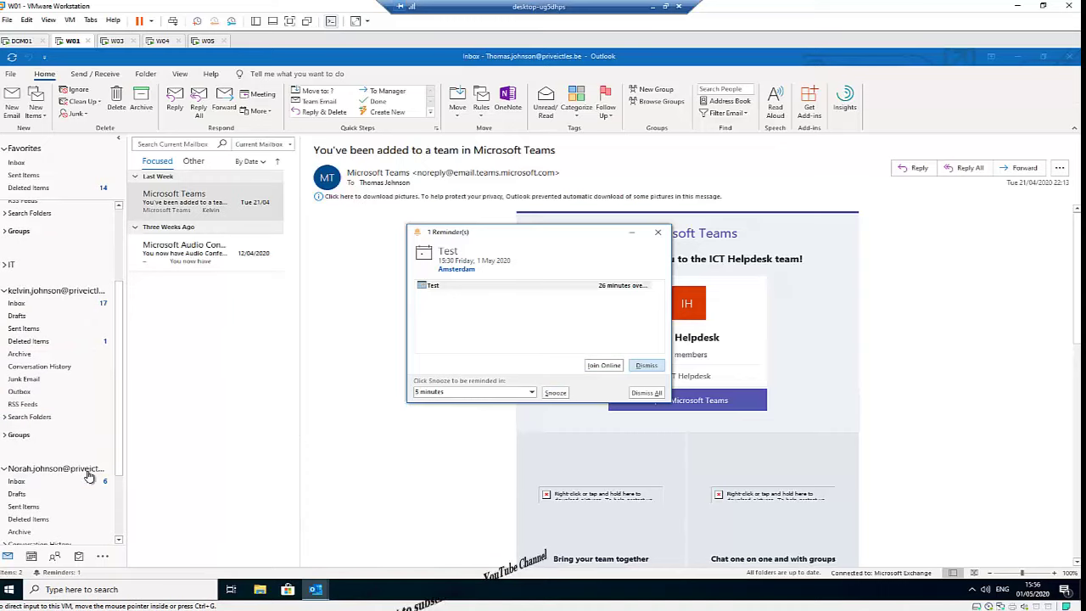